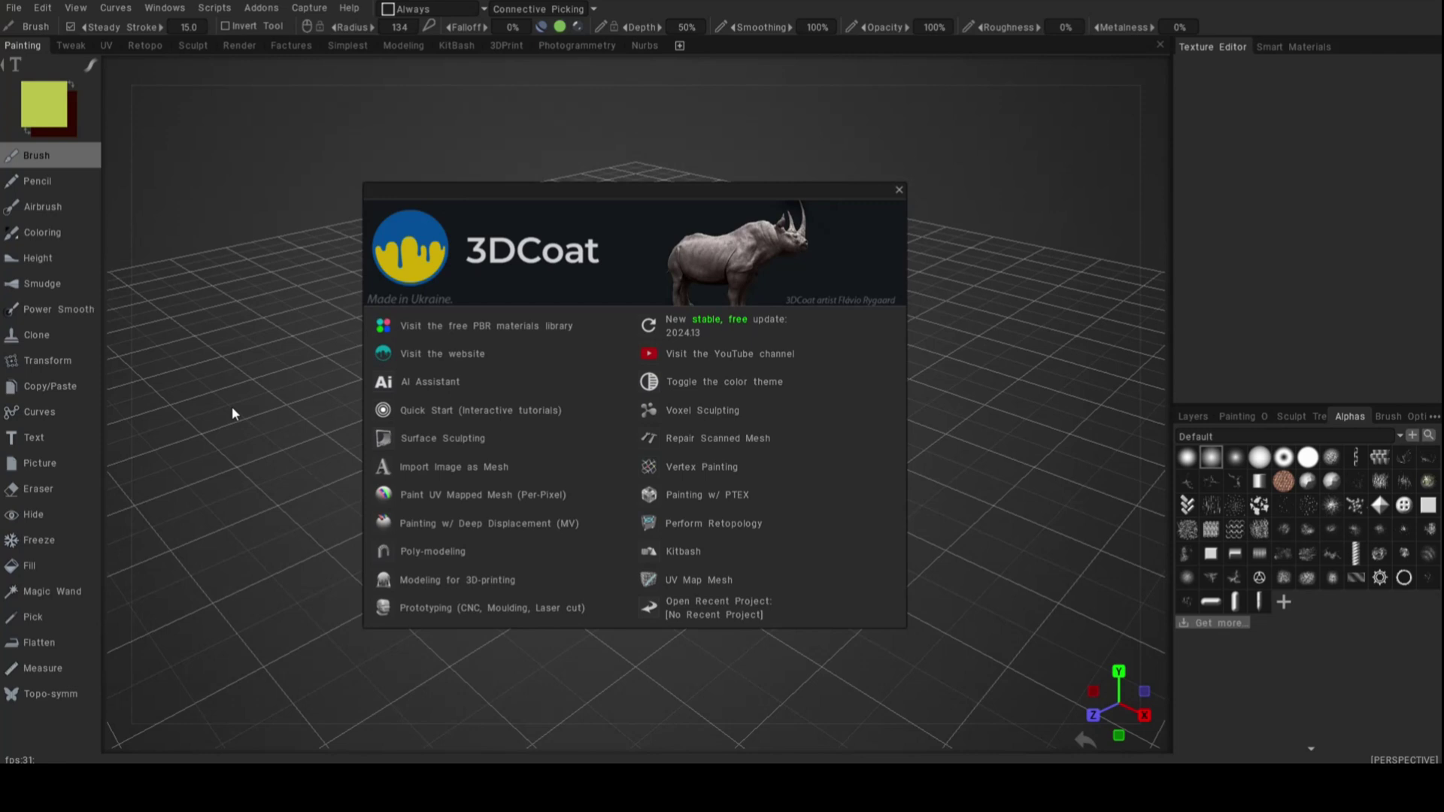
Step: Start a Voxel Sculpting scene from the cube primitive and apply the cube at size 30 × 30 × 30 in Add mode
click(698, 411)
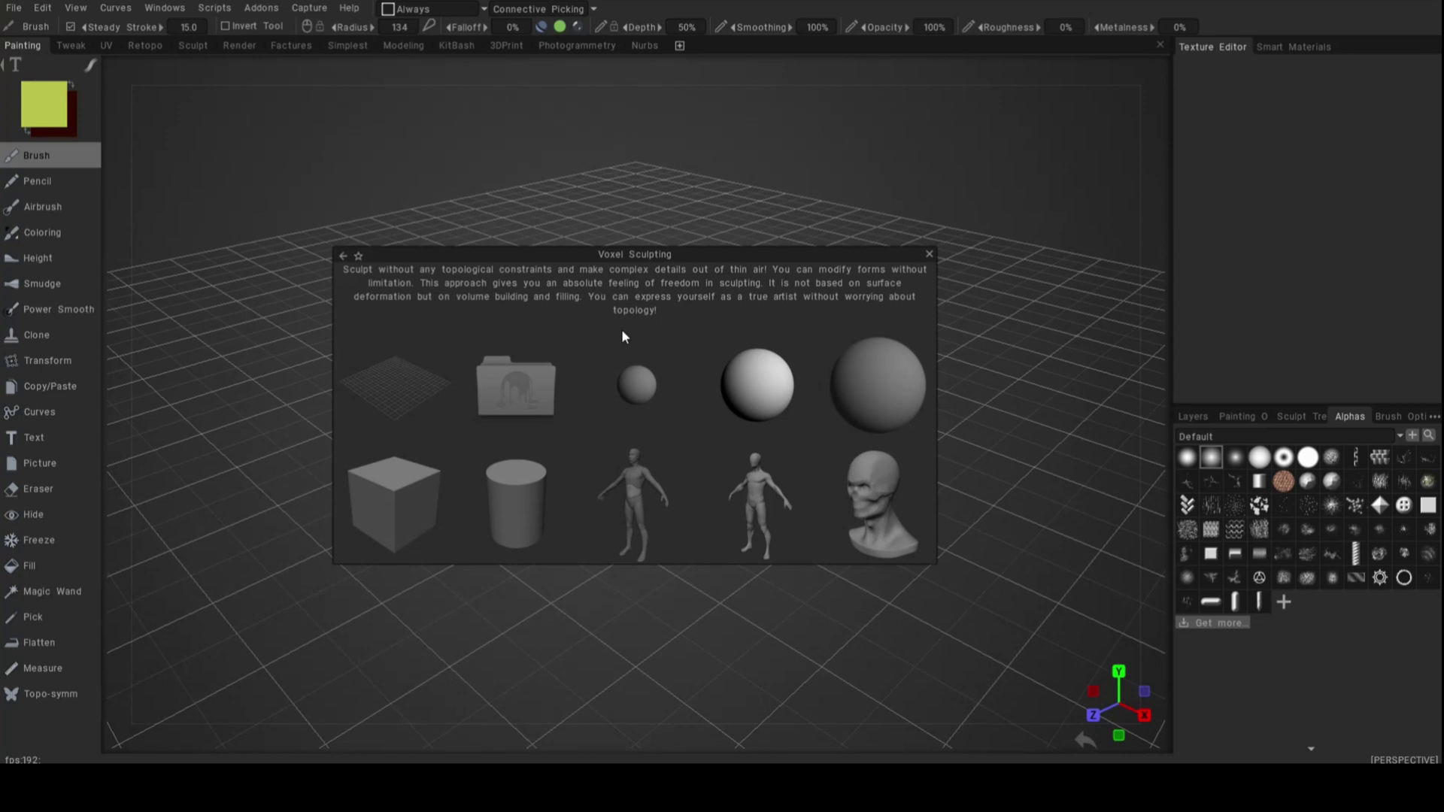
click(396, 490)
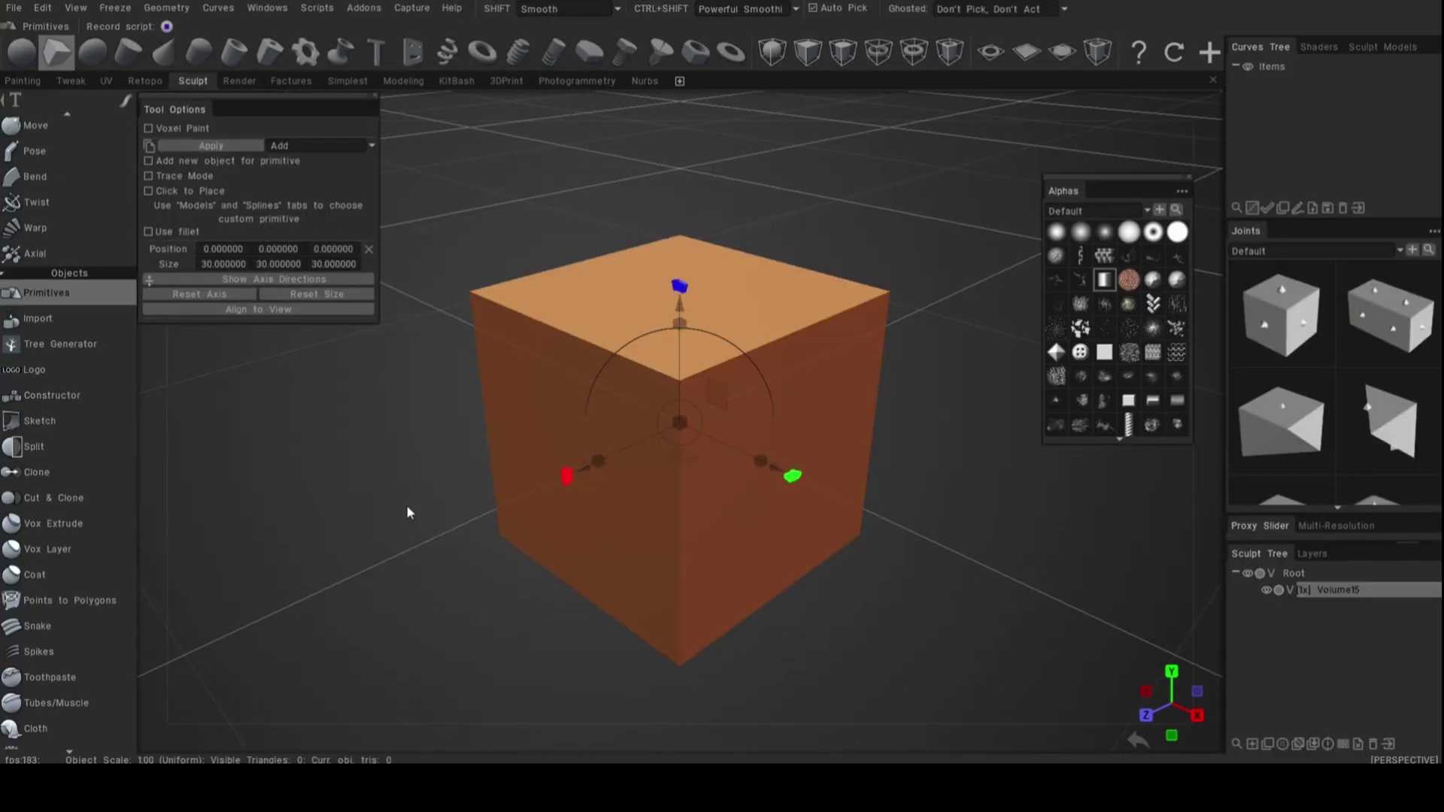
click(213, 146)
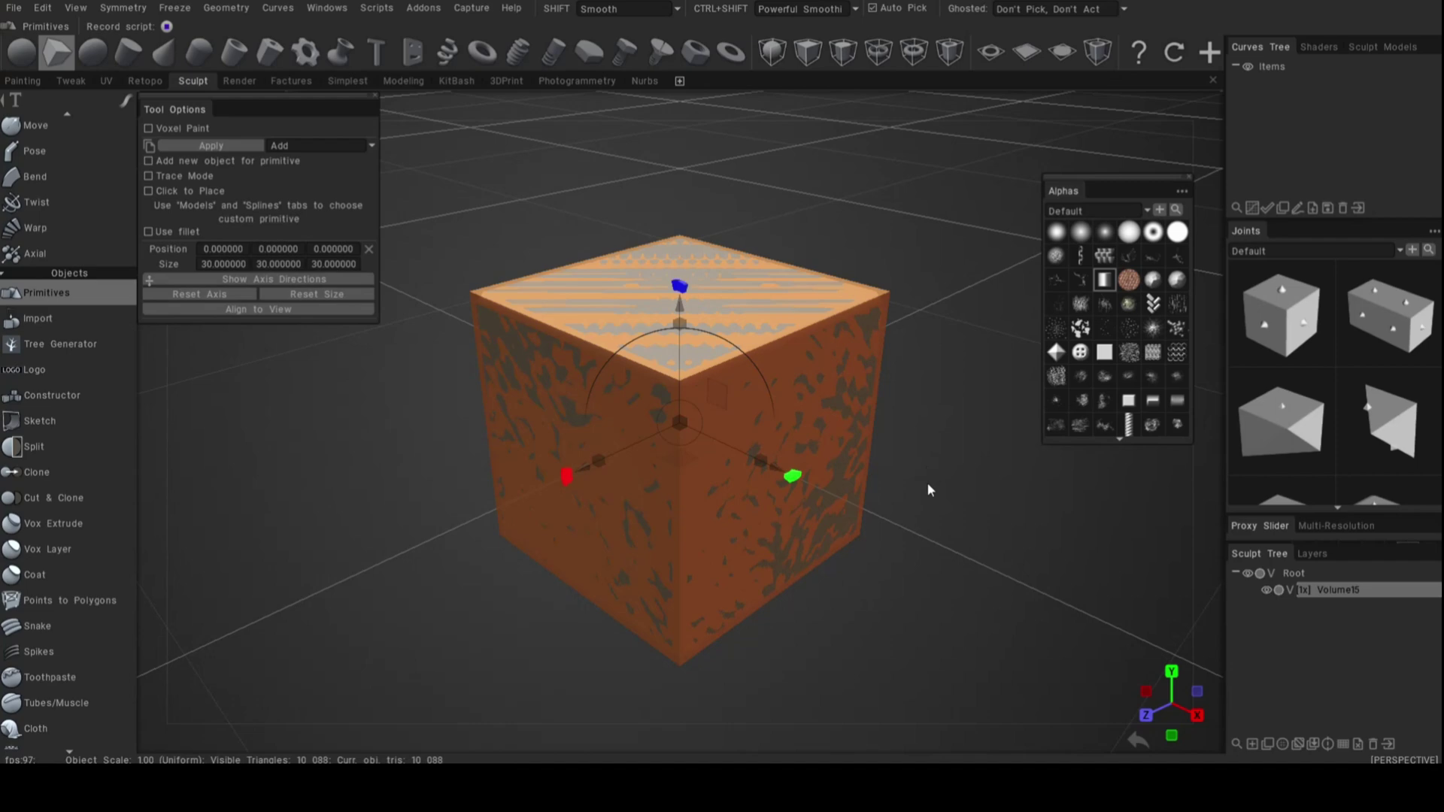
Step: Raise the cube volume's resolution to 16x by repeatedly running the Res+ command
key(space)
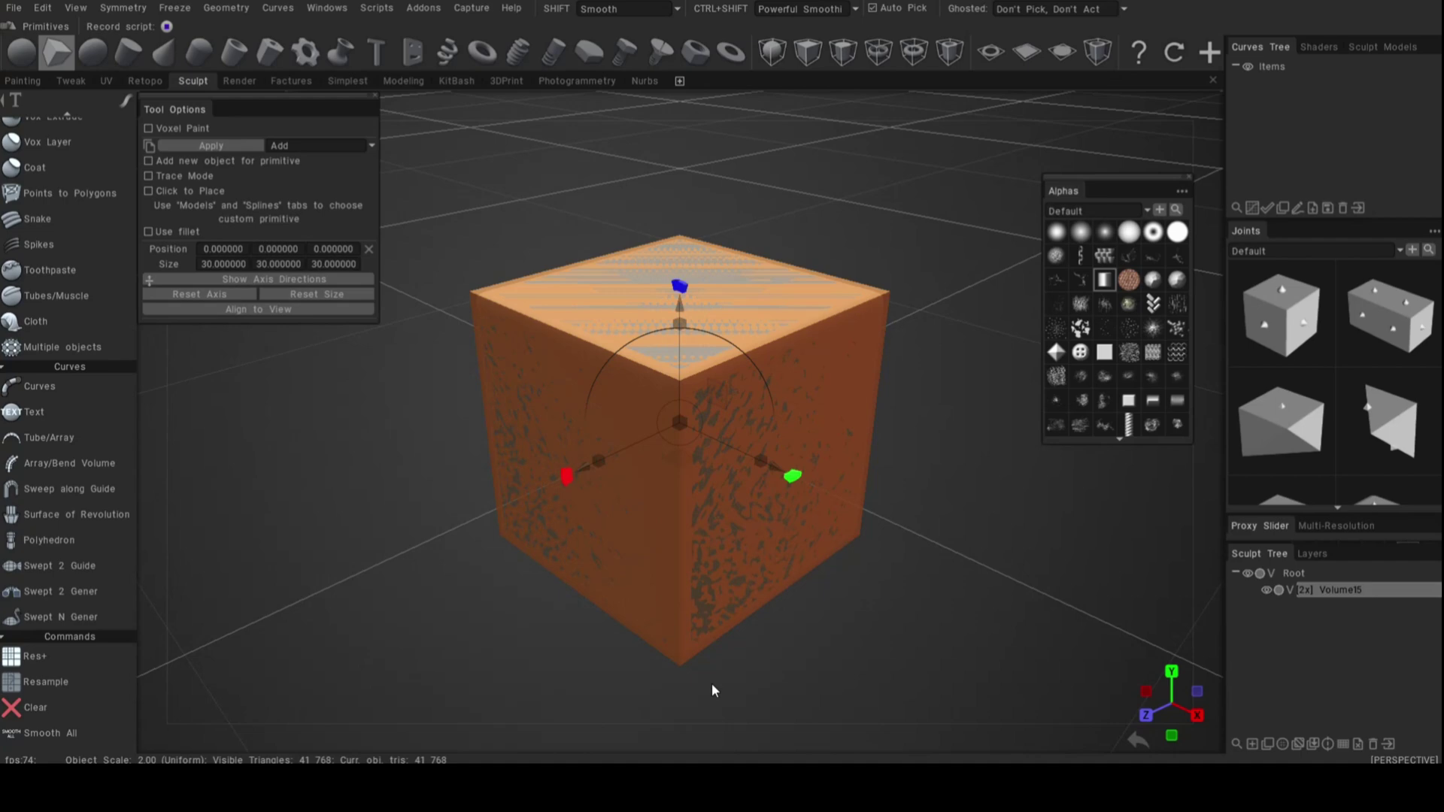
key(space)
click(673, 728)
key(space)
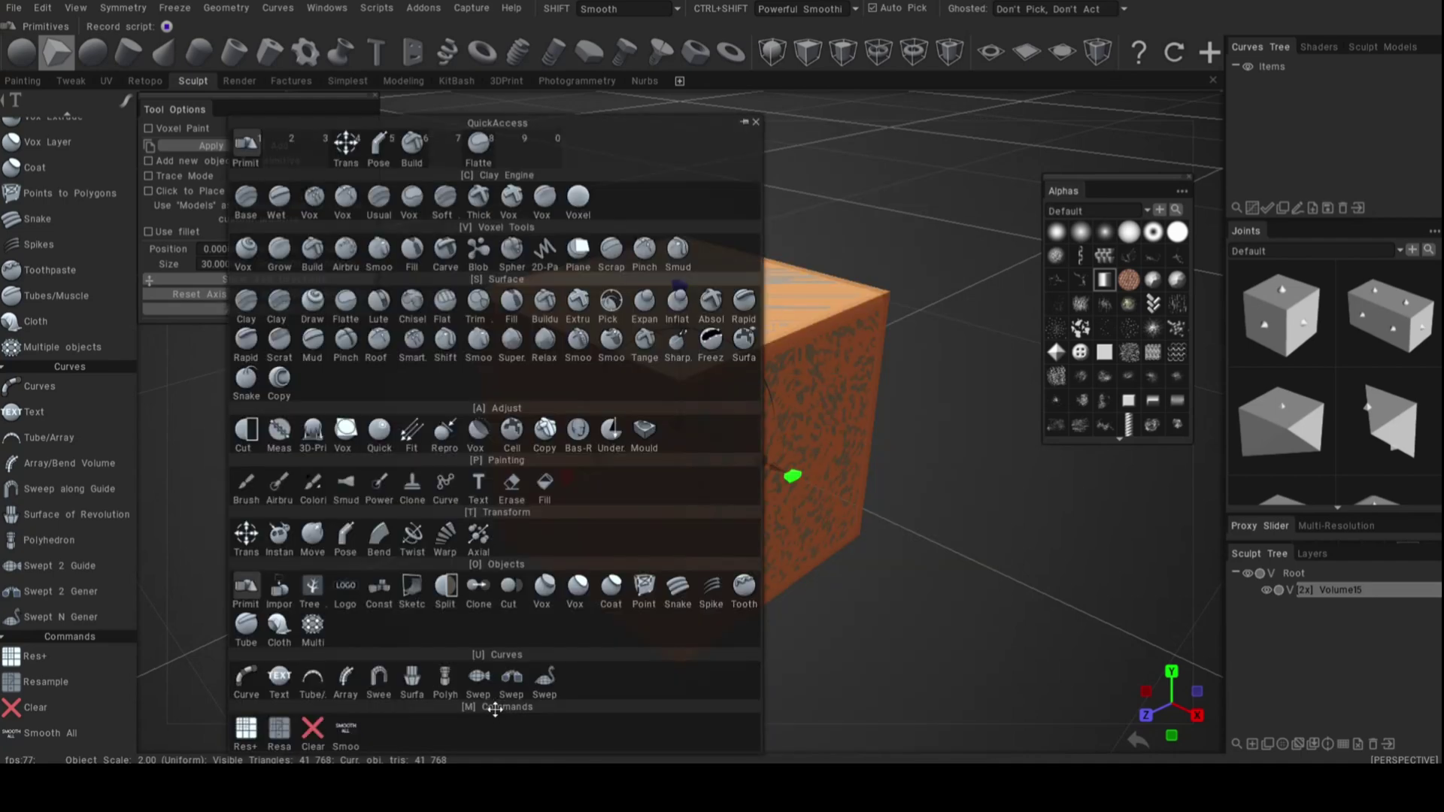
click(249, 728)
key(space)
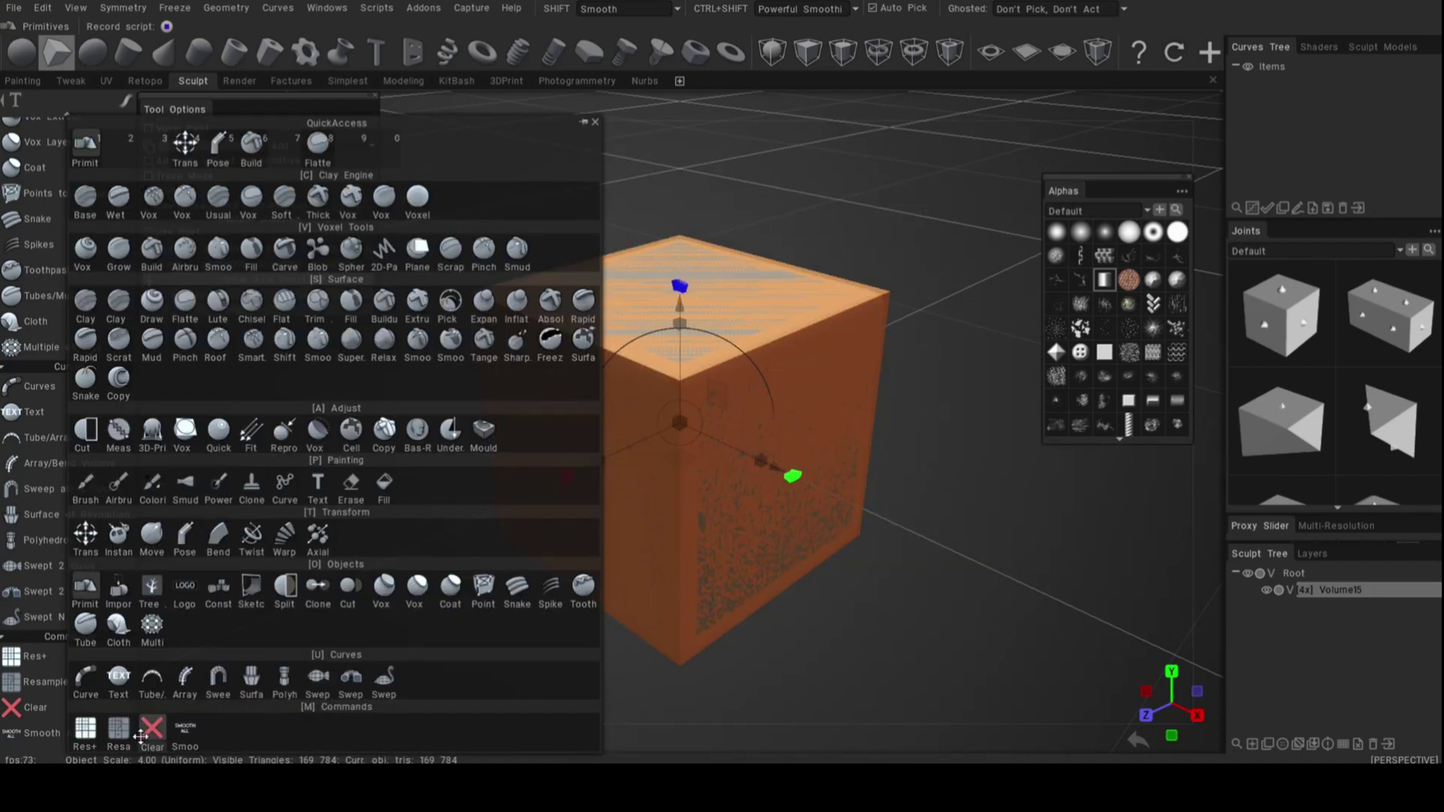
click(86, 728)
key(space)
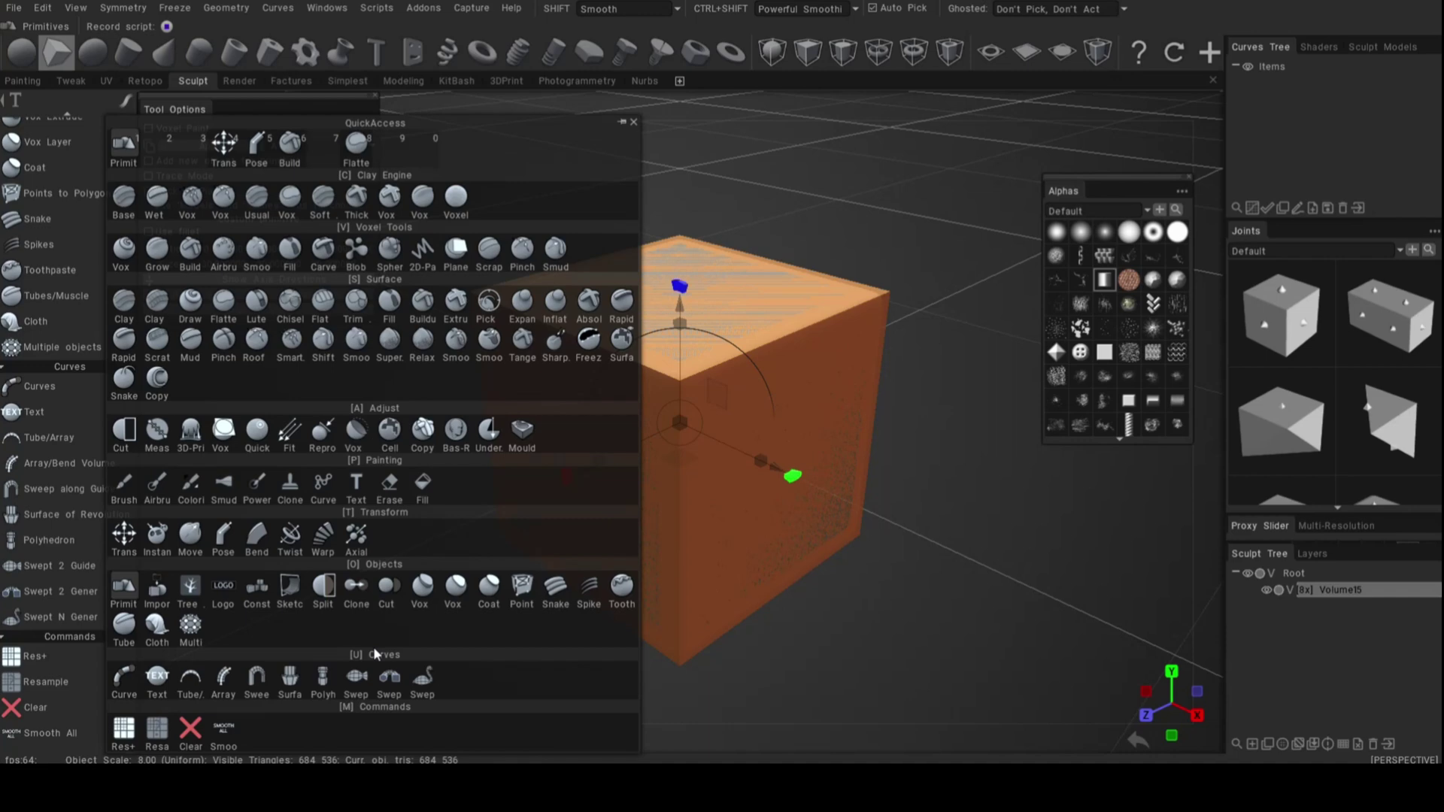
click(125, 731)
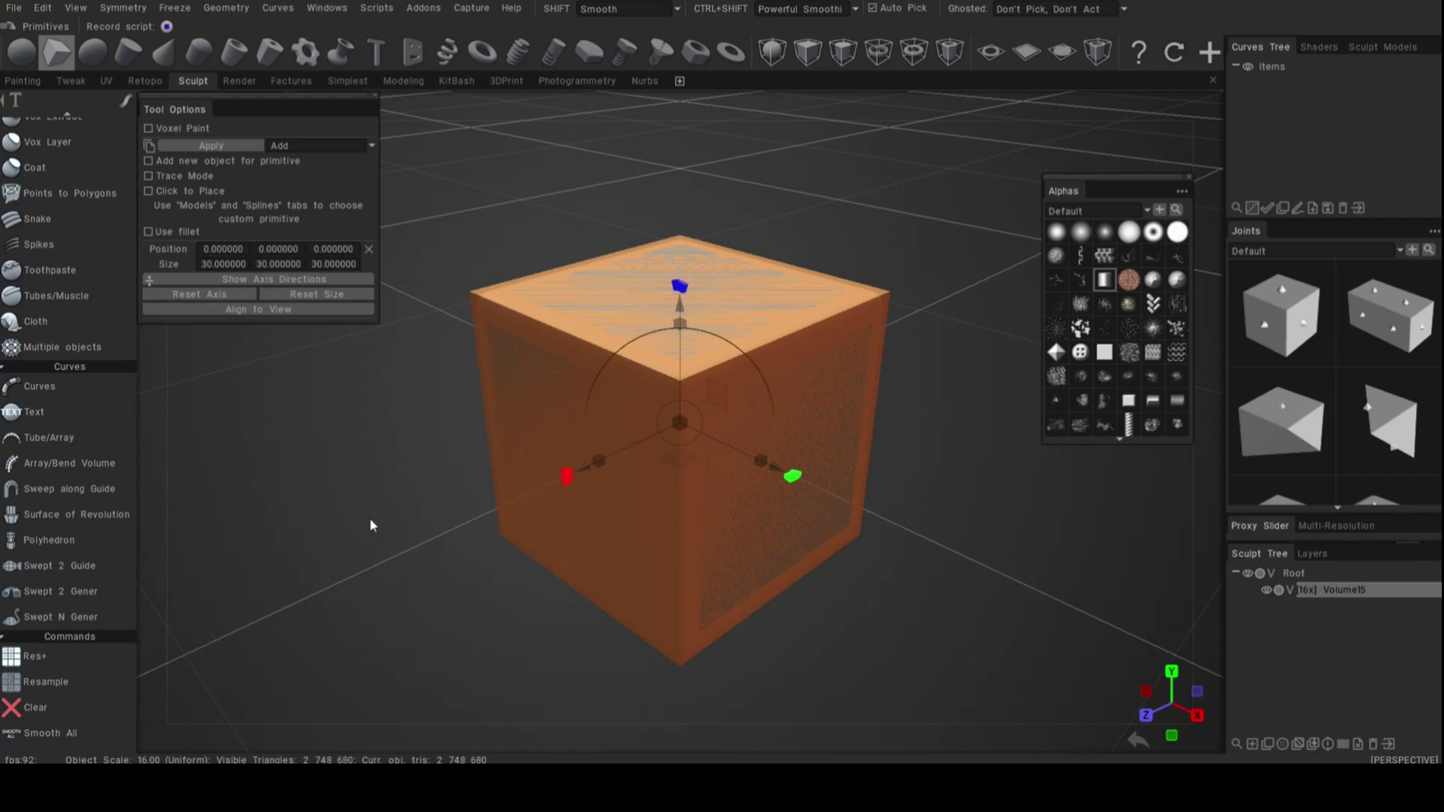
Step: Split the cube diagonally with the Split tool, enclosing its upper part in a closed polygon that slopes down across the front faces
key(space)
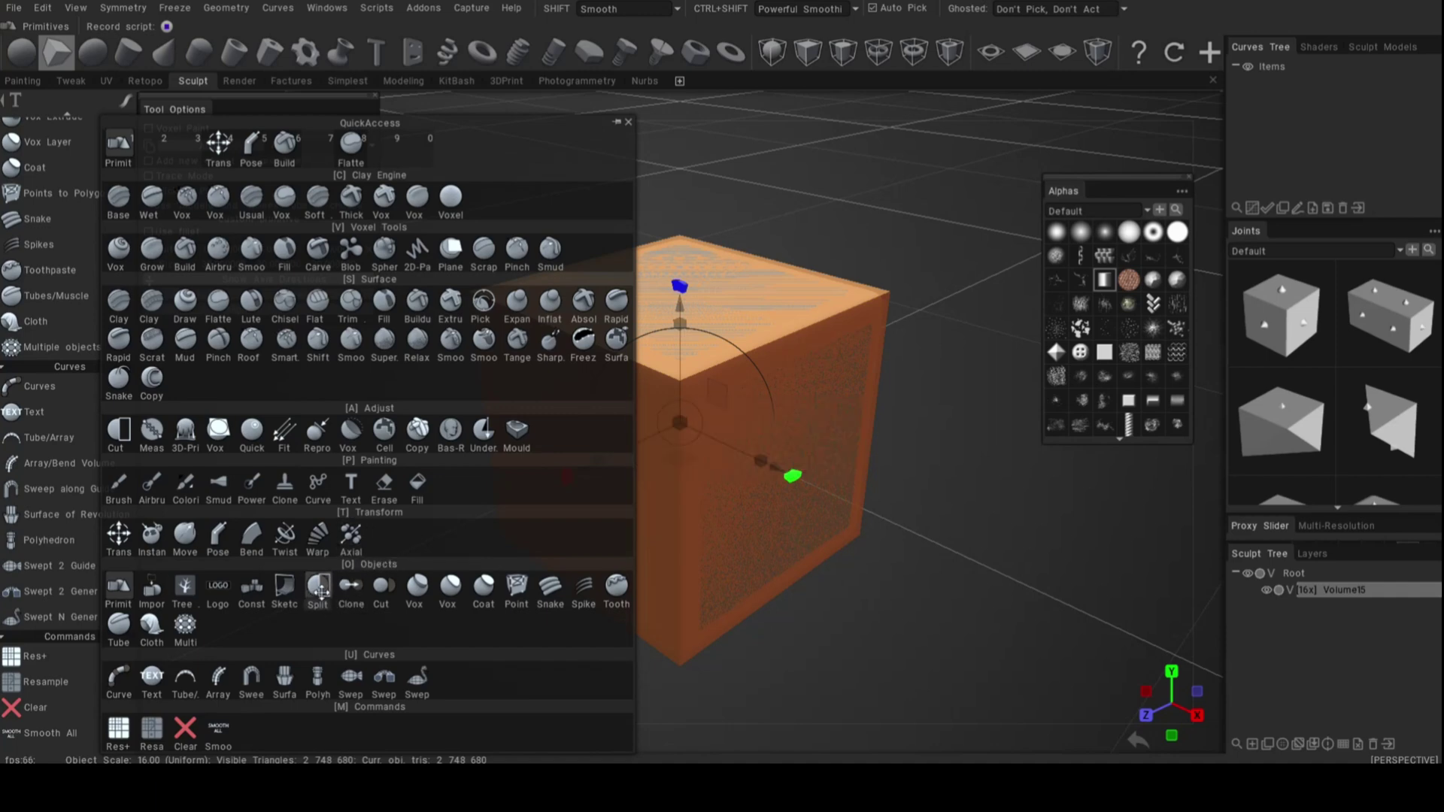
click(317, 586)
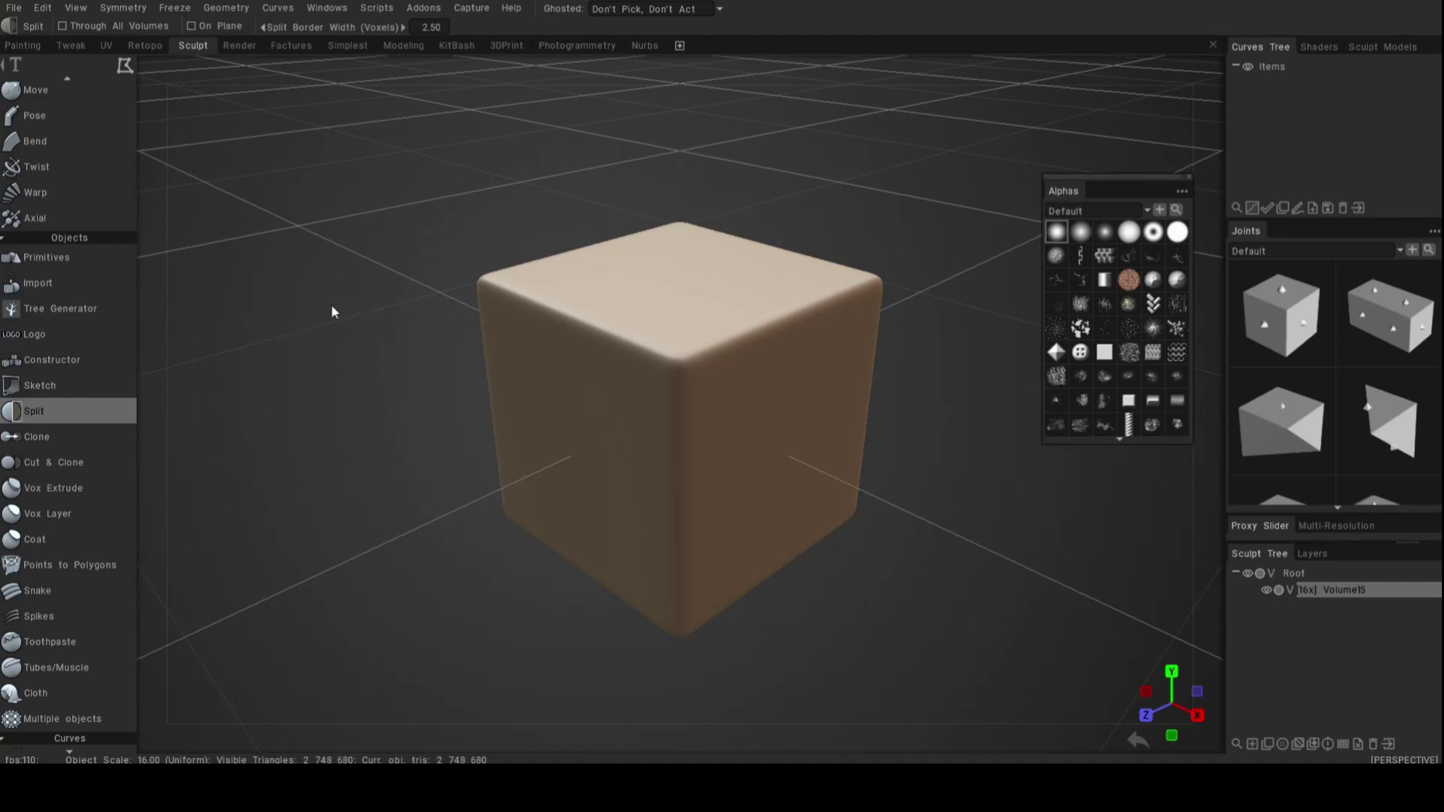
drag(464, 209, 983, 508)
click(983, 504)
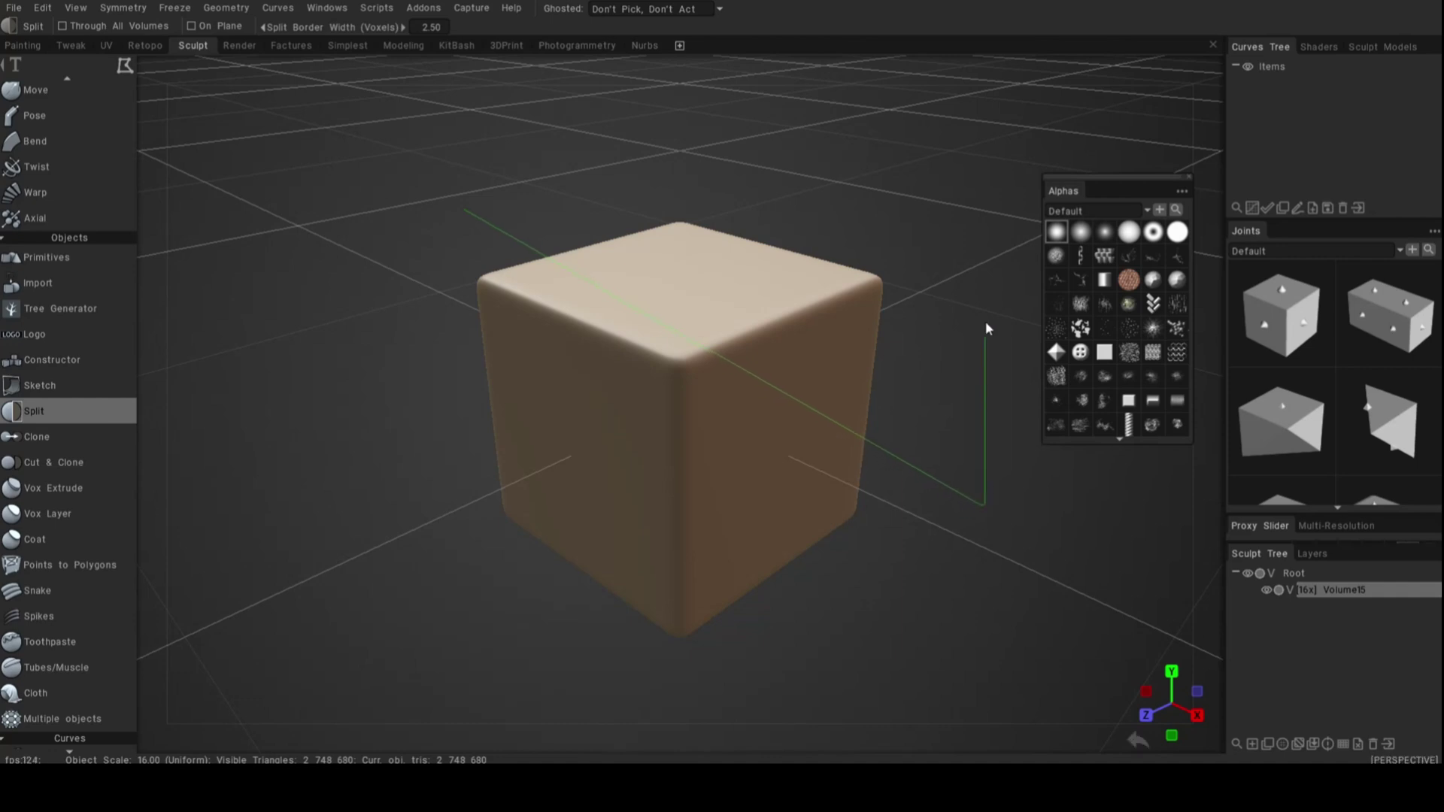
click(975, 133)
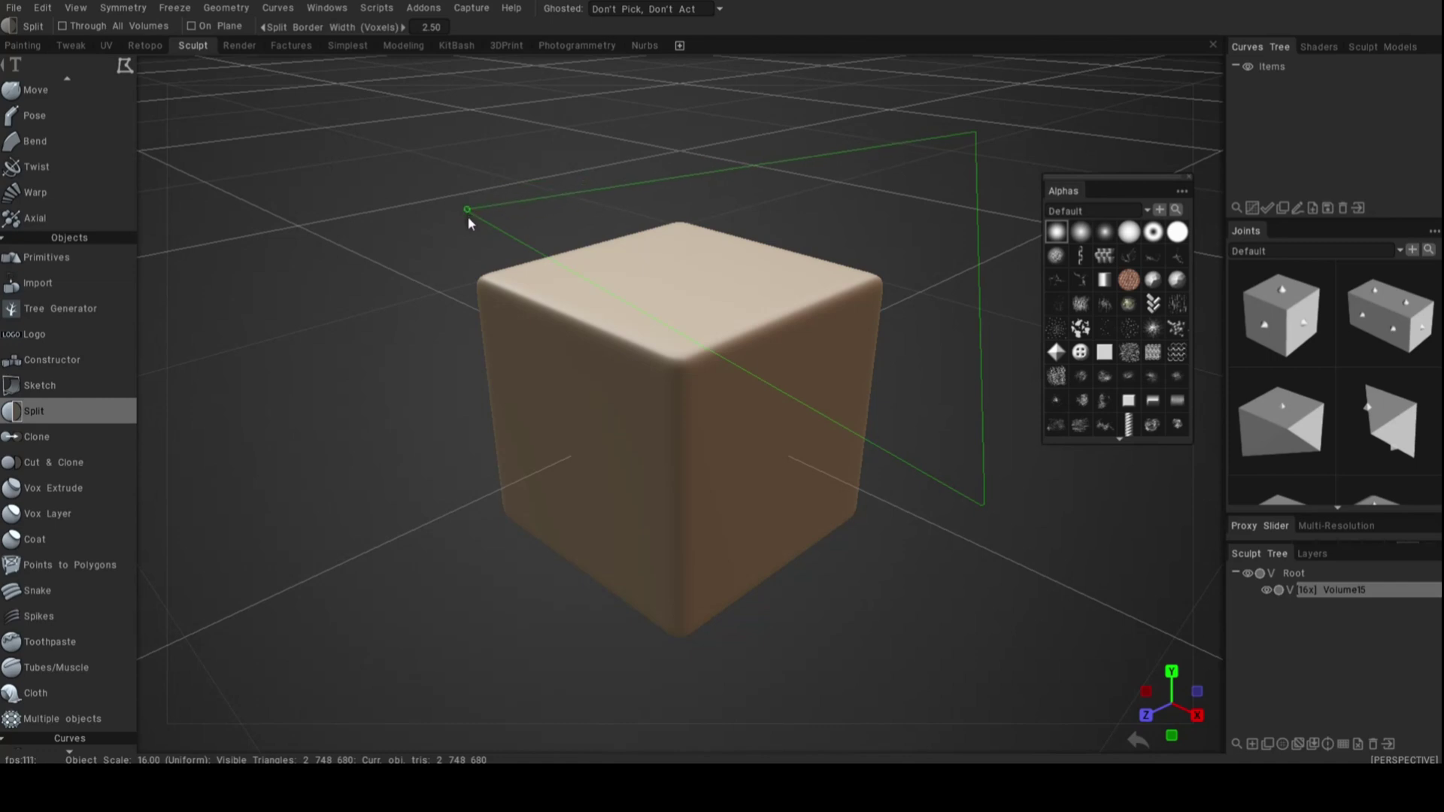
click(492, 216)
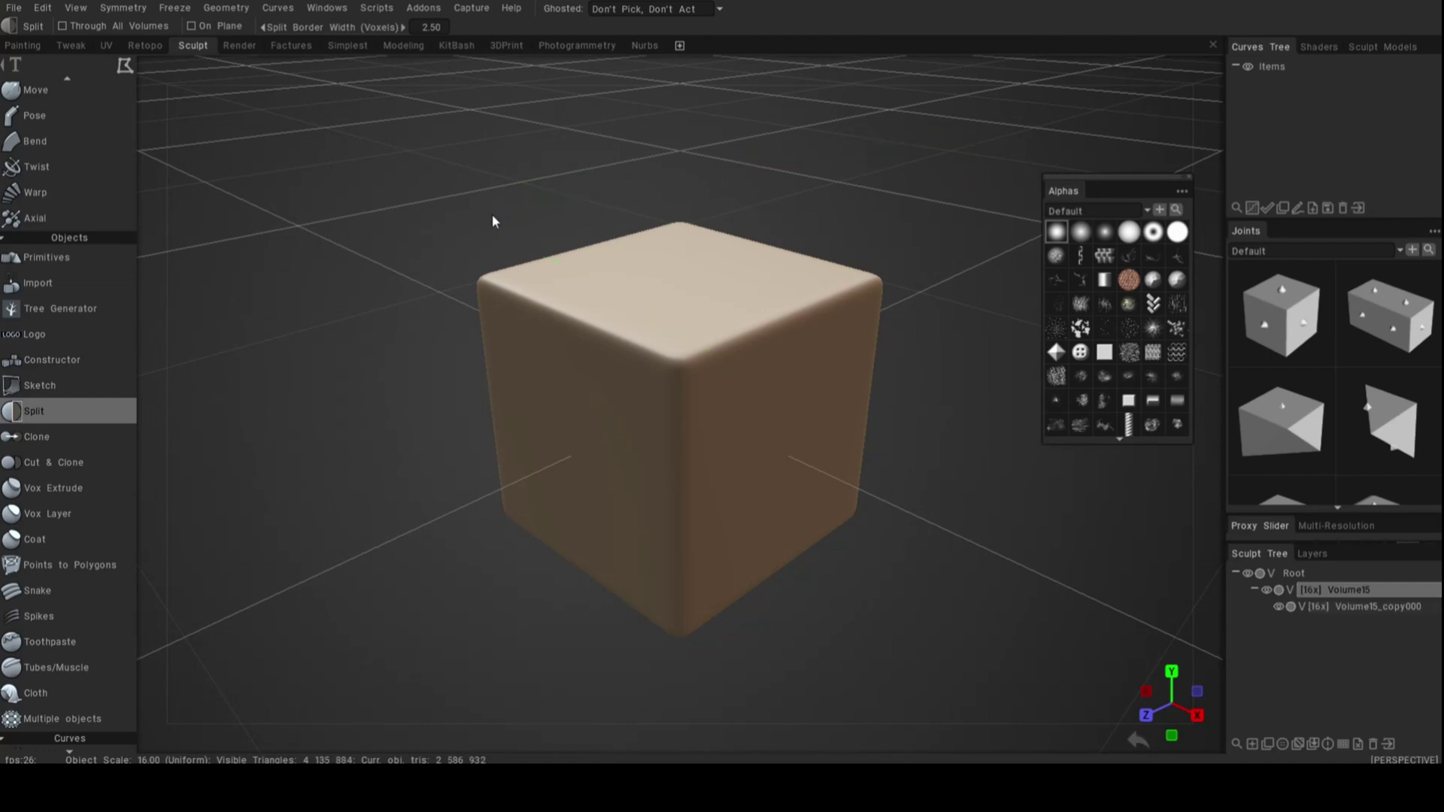
key(Escape)
Step: Offset the two split parts of the cube slightly from each other along the diagonal cut with the Move tool
drag(493, 216, 481, 209)
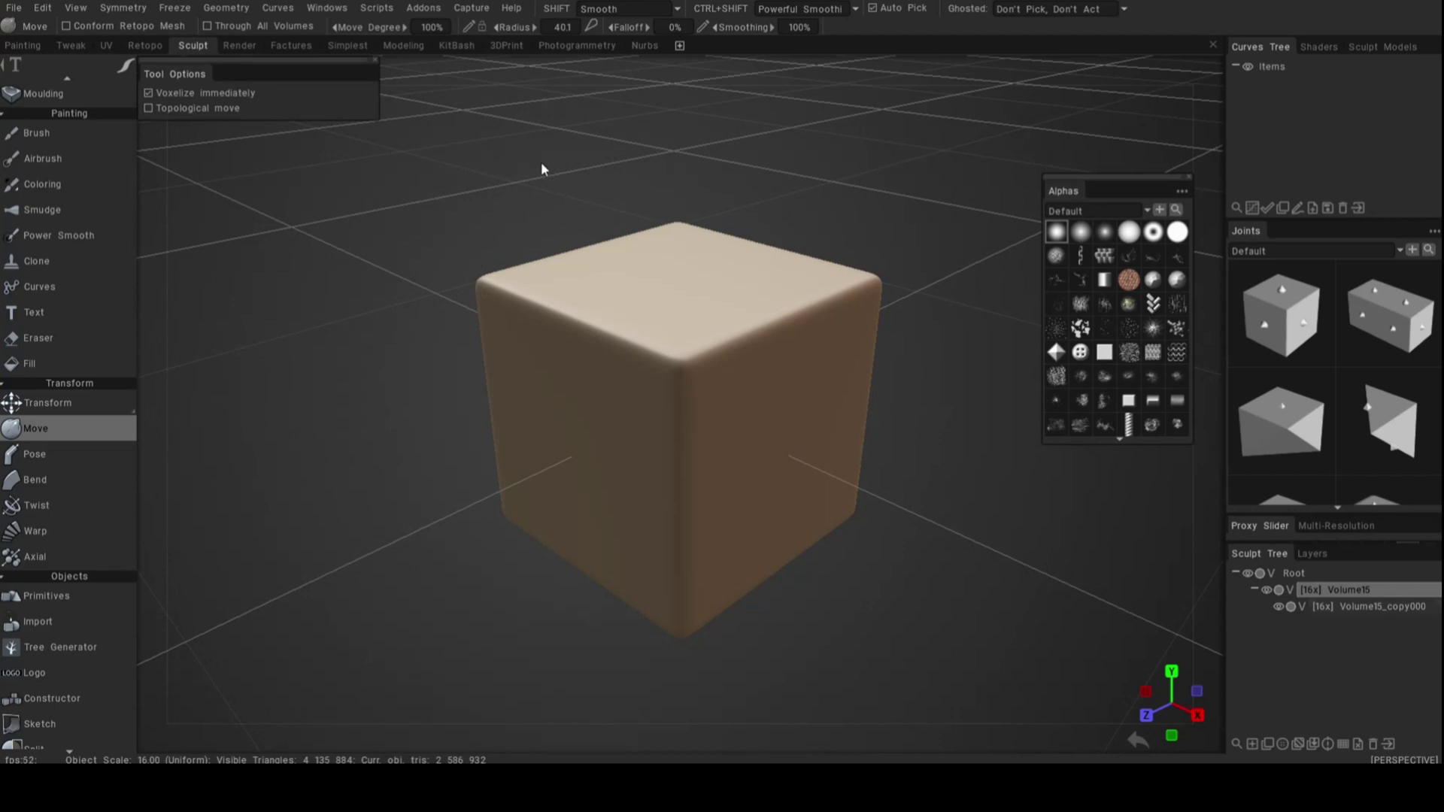
drag(540, 182, 581, 181)
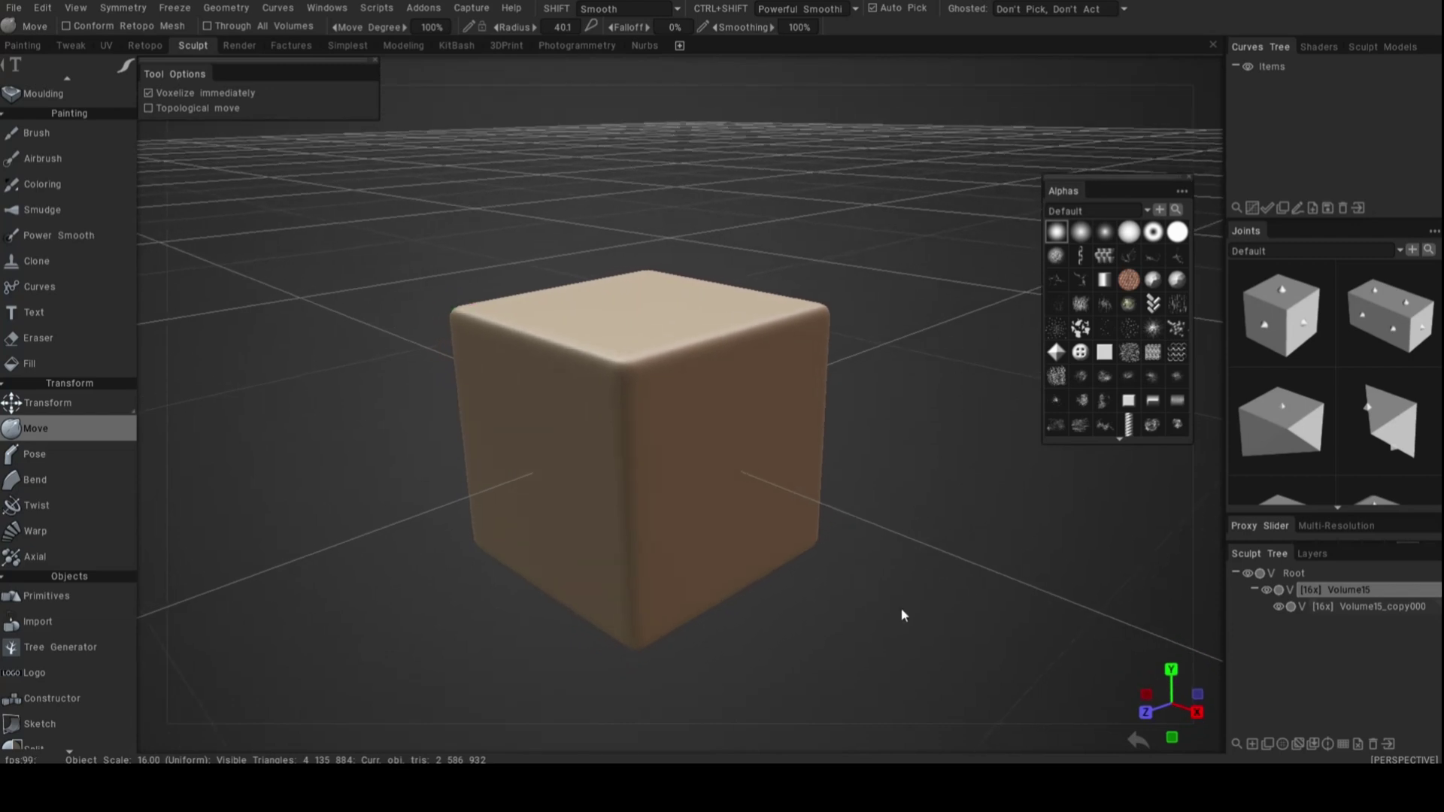
key(space)
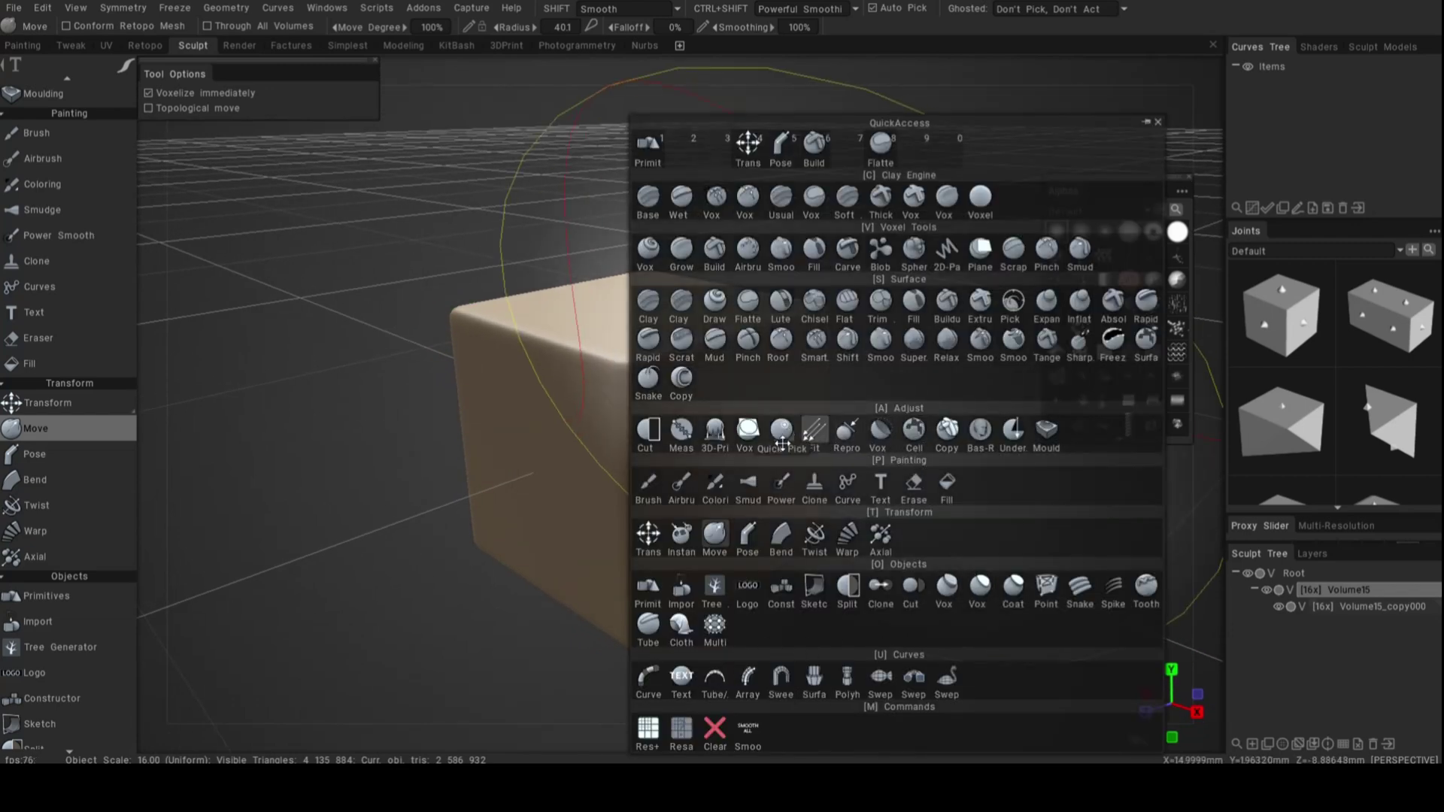
click(725, 532)
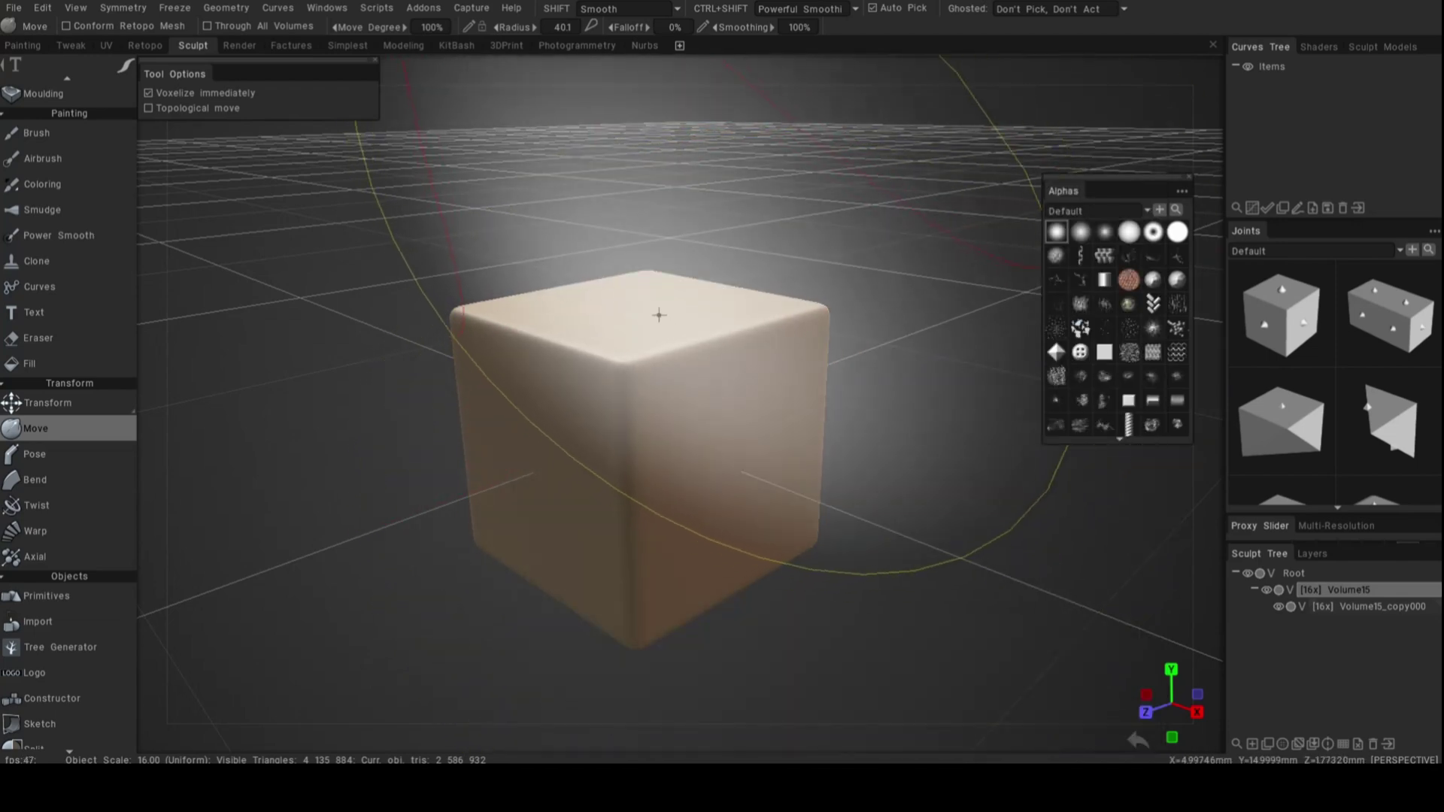
middle_drag(671, 306, 635, 369)
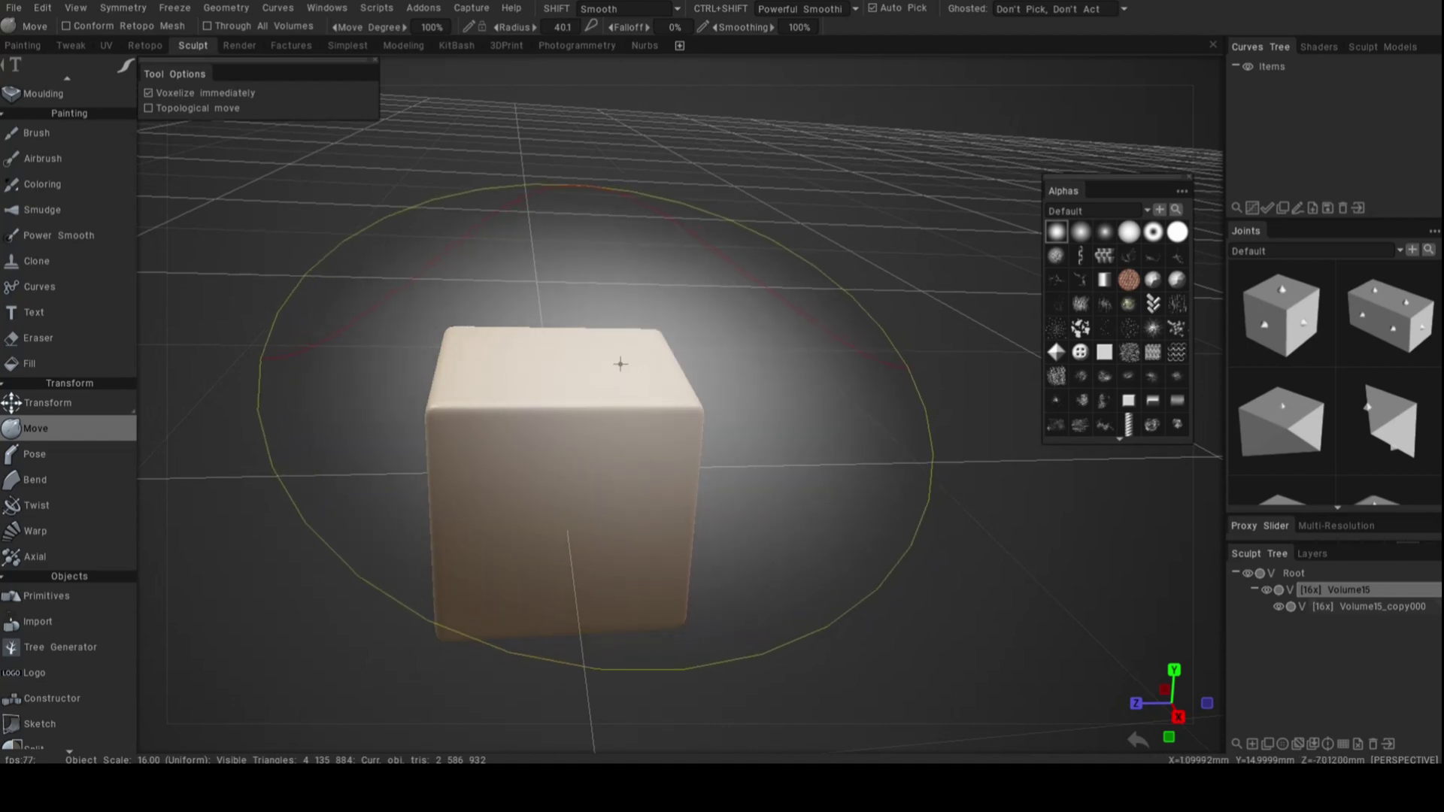
drag(621, 368, 621, 380)
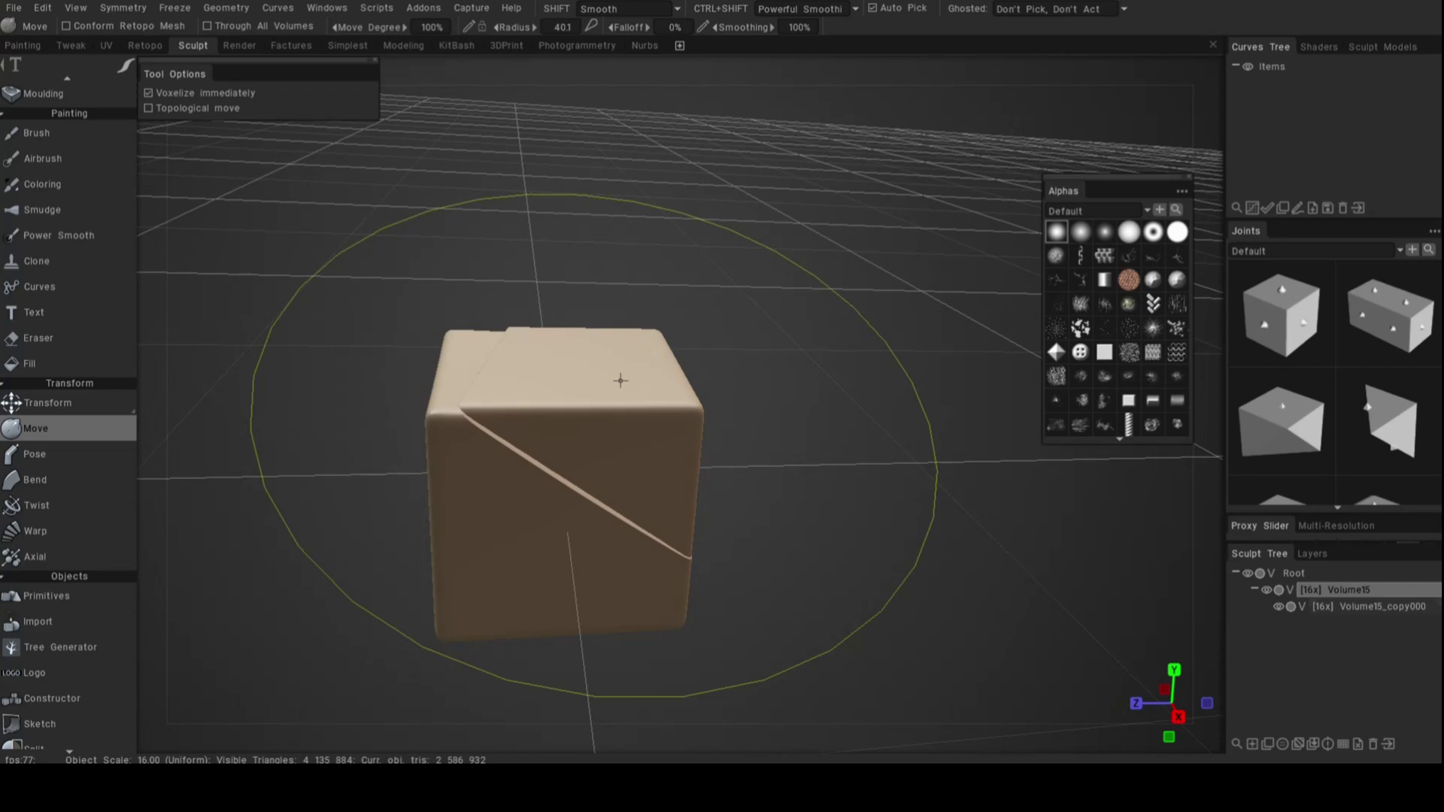
mouse_move(621, 381)
right_down()
mouse_move(972, 302)
mouse_move(806, 394)
mouse_move(858, 372)
right_up()
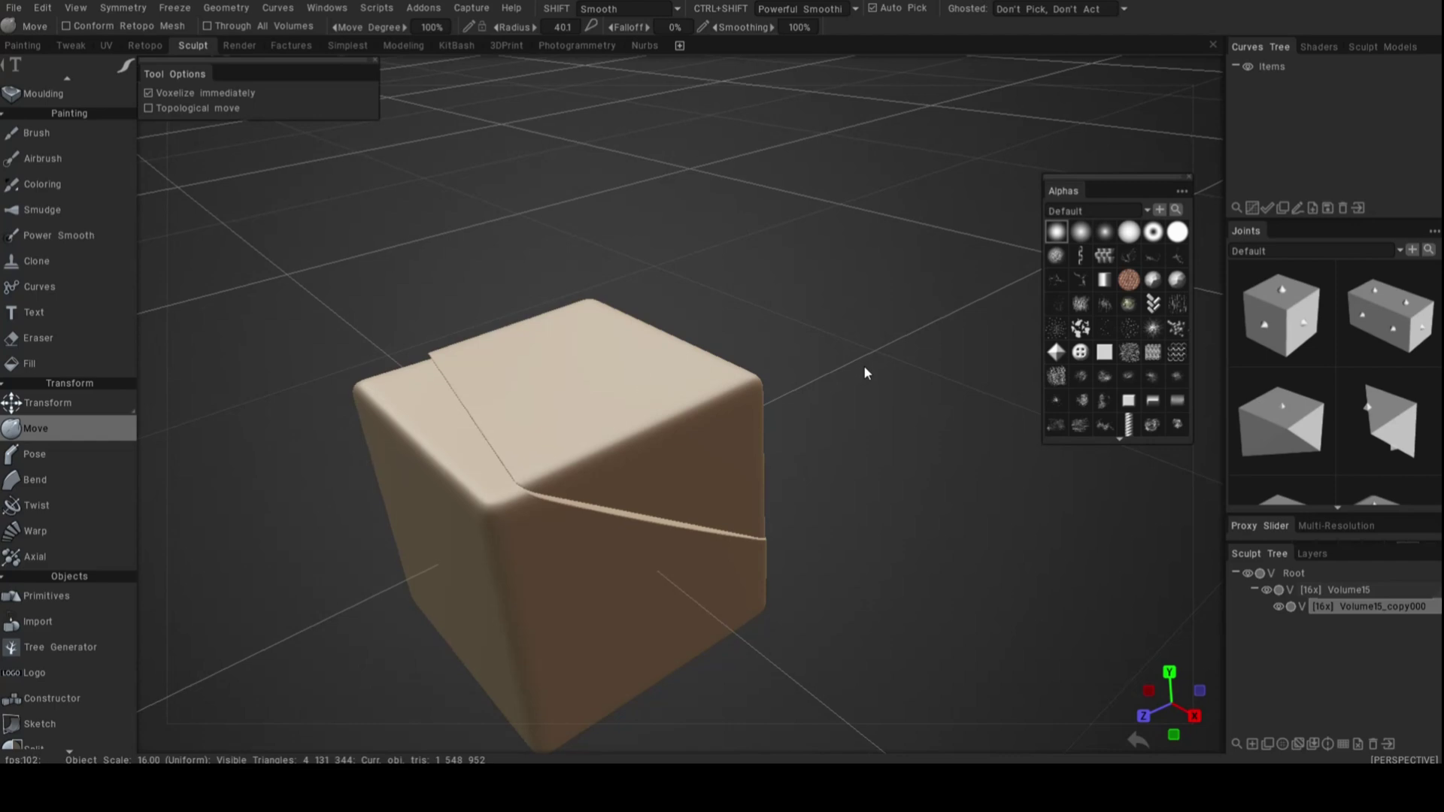
right_drag(862, 367, 859, 370)
mouse_move(859, 375)
alt+mouse_down()
mouse_move(772, 373)
mouse_move(628, 334)
mouse_move(591, 247)
mouse_move(533, 251)
alt+mouse_up()
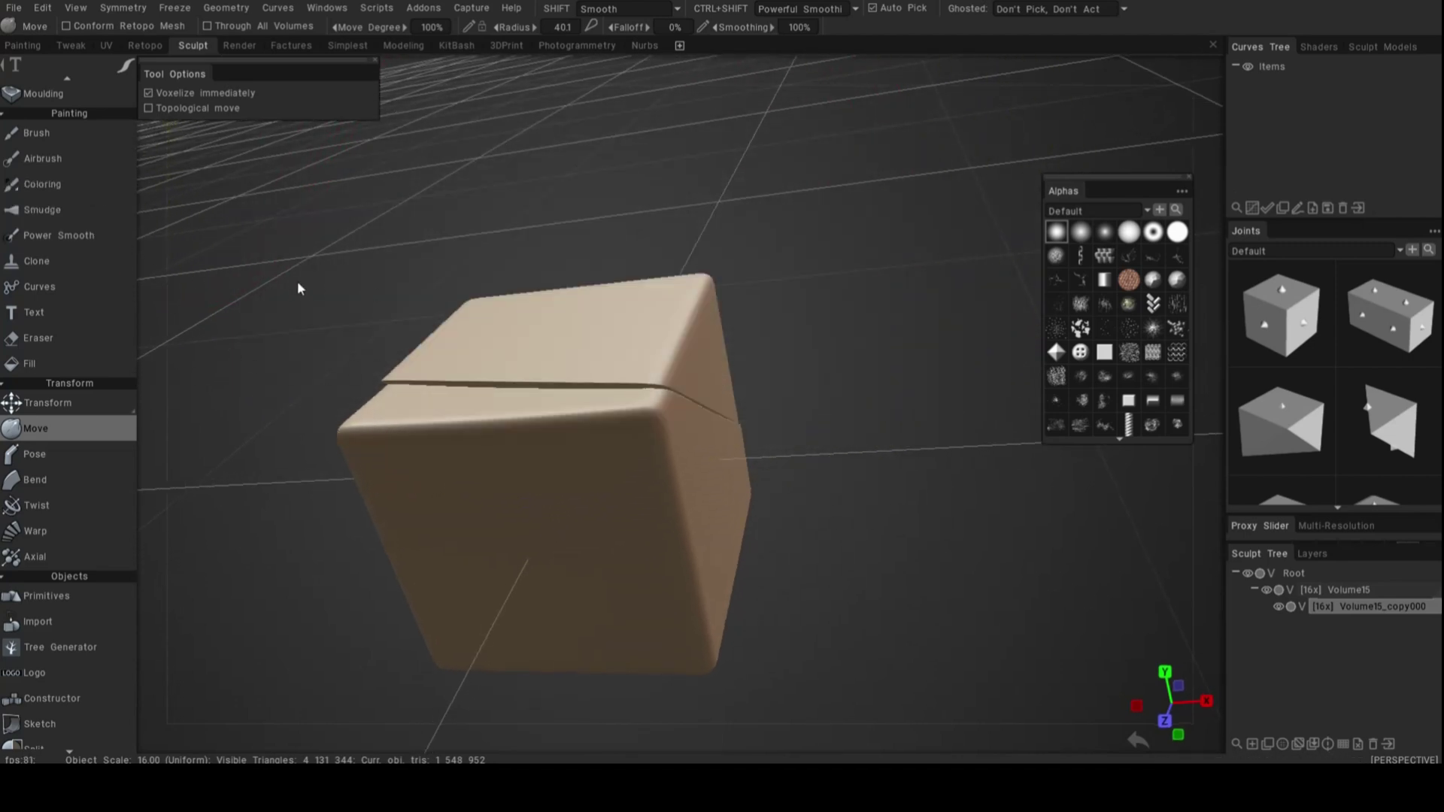
Step: Split a corner piece off the upper part of the cube, Volume15_copy000, with the Split tool
key(space)
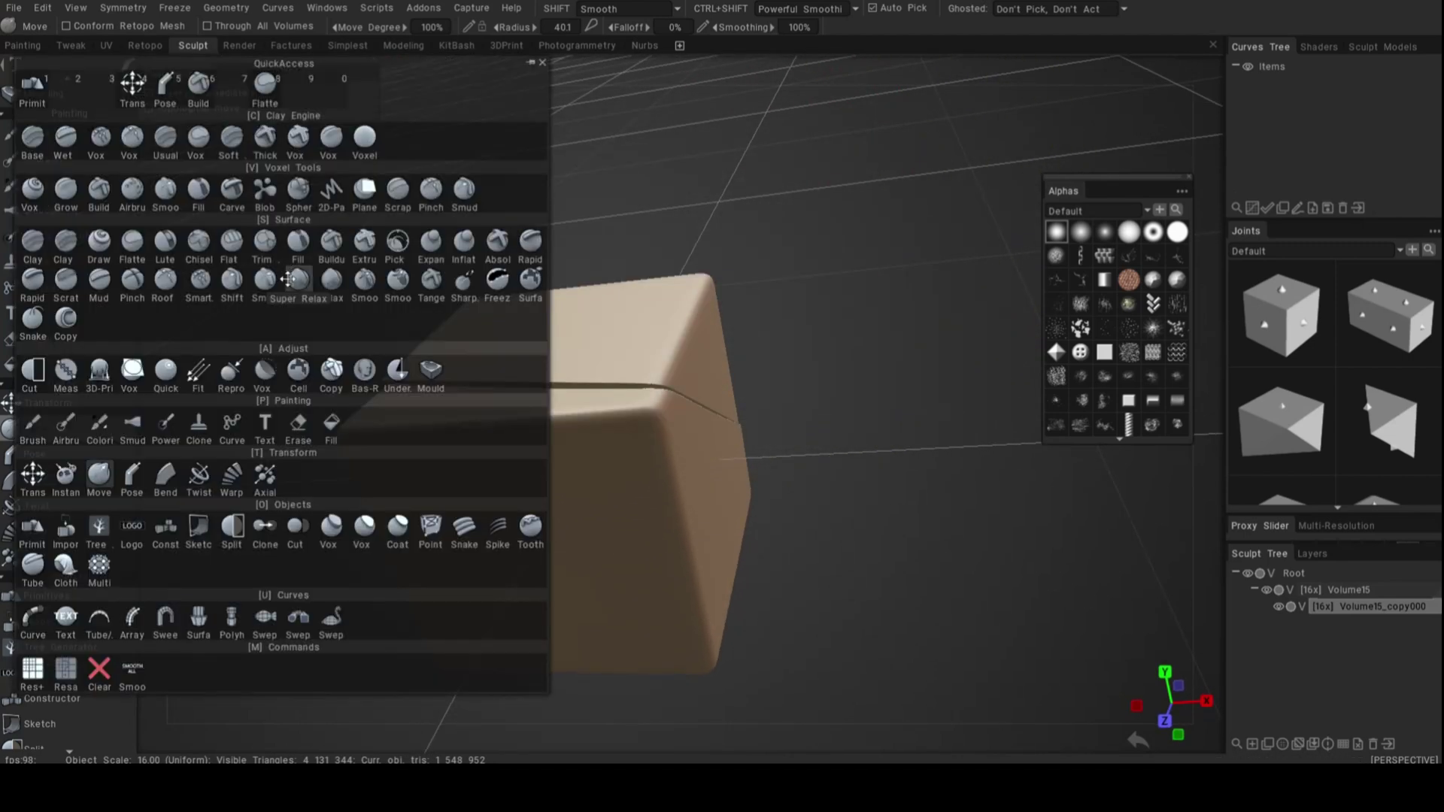
click(232, 526)
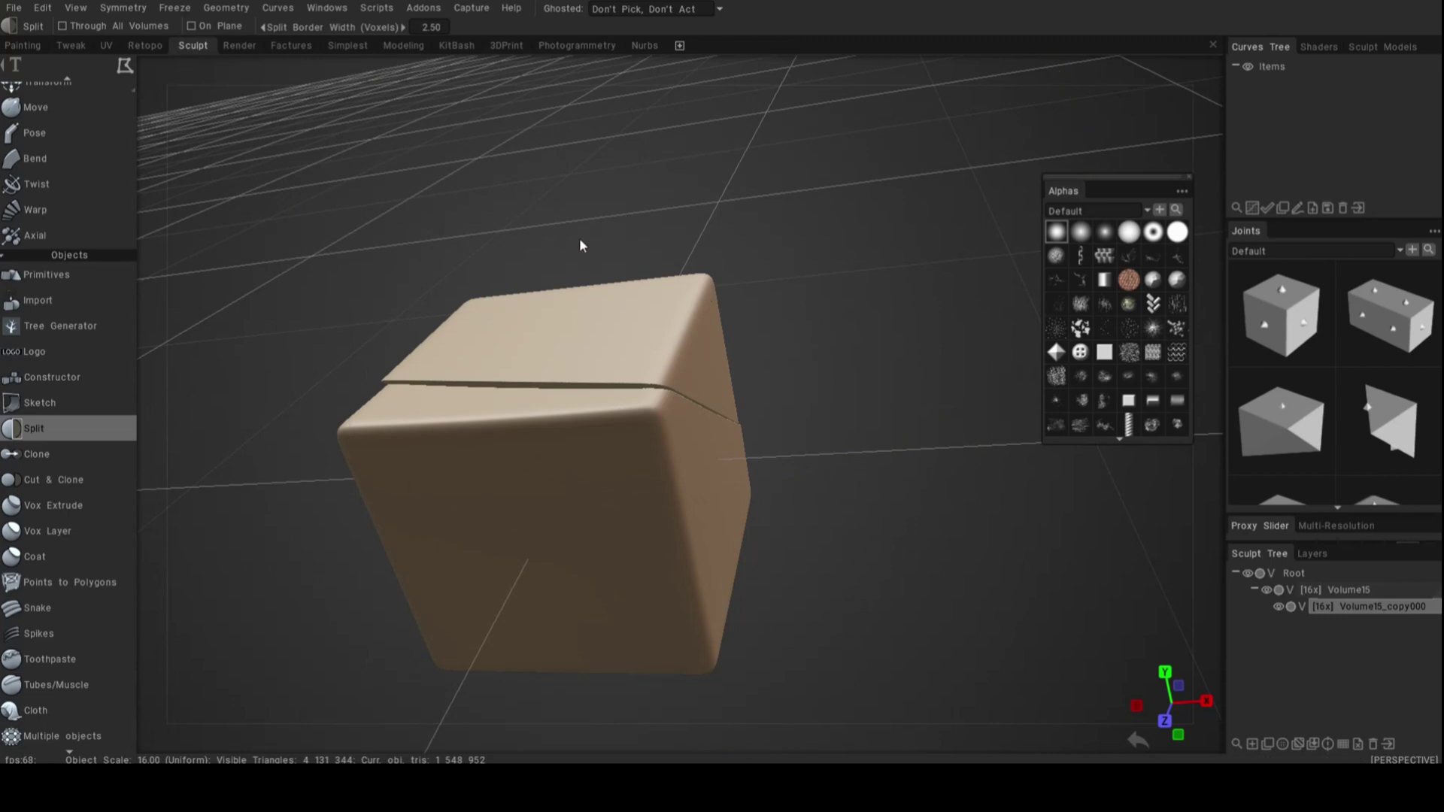
mouse_move(554, 248)
mouse_down()
mouse_move(654, 316)
mouse_move(829, 397)
mouse_move(840, 374)
mouse_move(844, 187)
mouse_move(571, 235)
mouse_move(520, 310)
mouse_up()
Step: Shift the newly split corner piece, Volume15_copy001, slightly against the upper part with the Move tool
key(space)
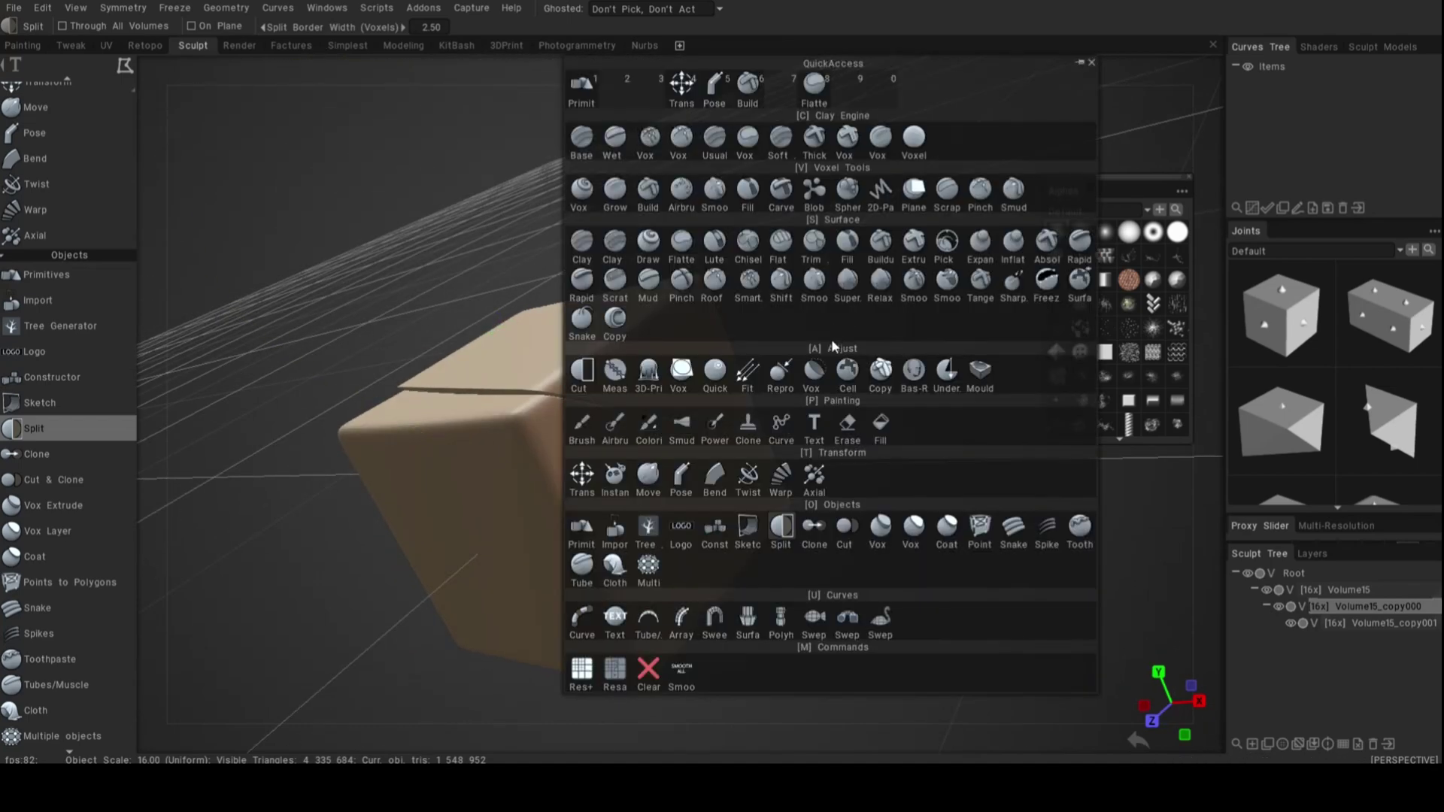
click(656, 479)
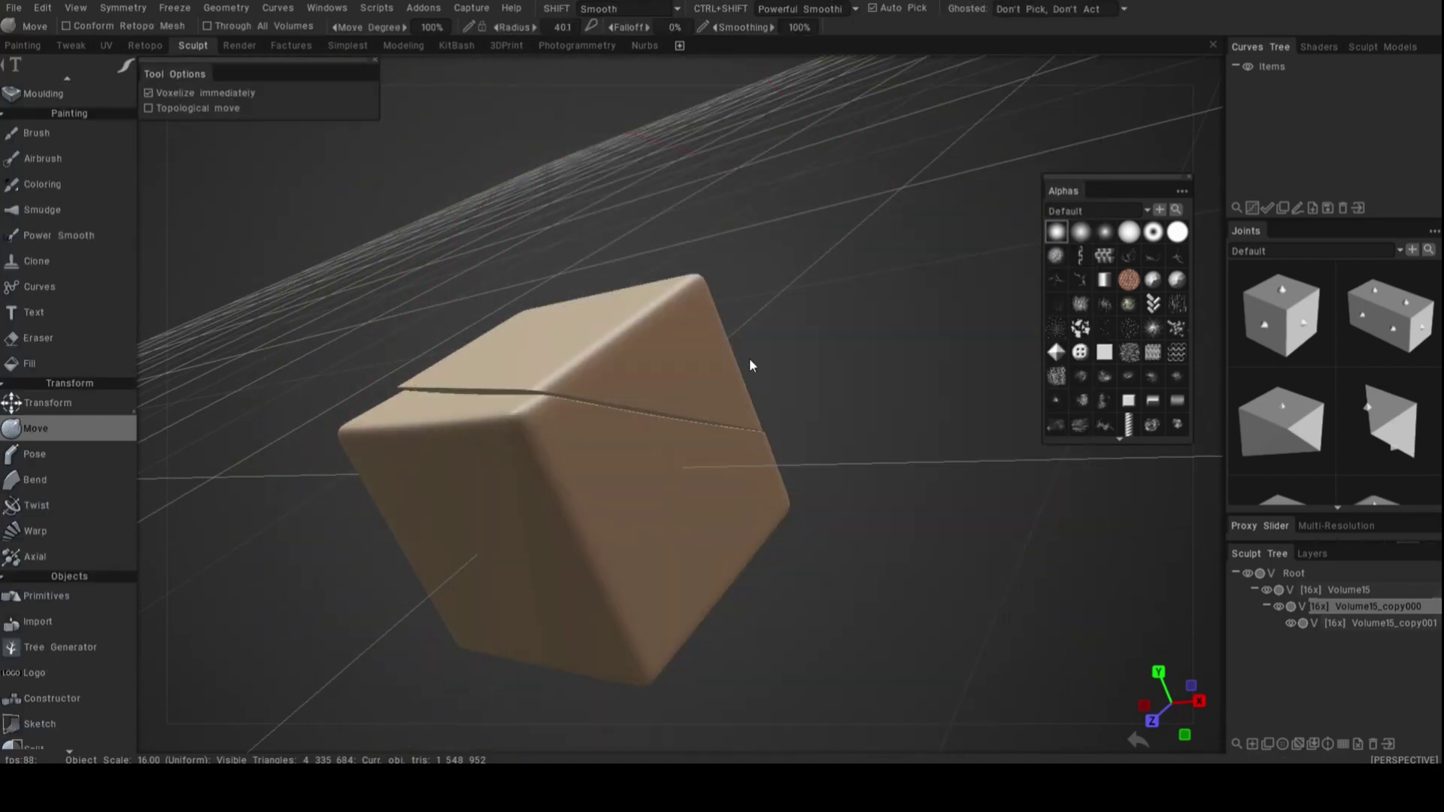
mouse_move(692, 306)
mouse_down()
mouse_move(666, 443)
mouse_move(677, 436)
mouse_move(618, 423)
mouse_move(672, 345)
mouse_move(722, 335)
mouse_move(698, 364)
mouse_up()
key(h)
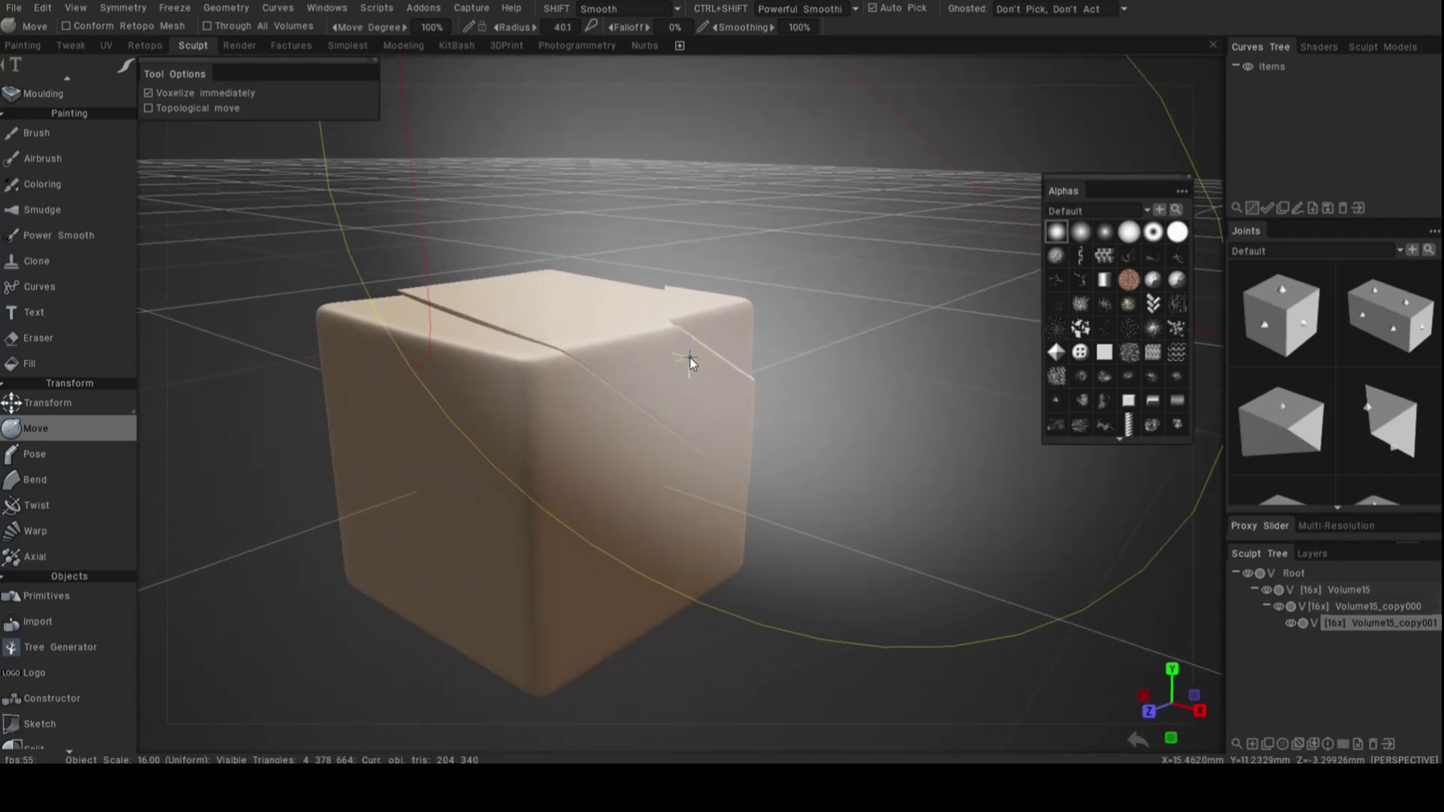
alt+drag(689, 358, 689, 358)
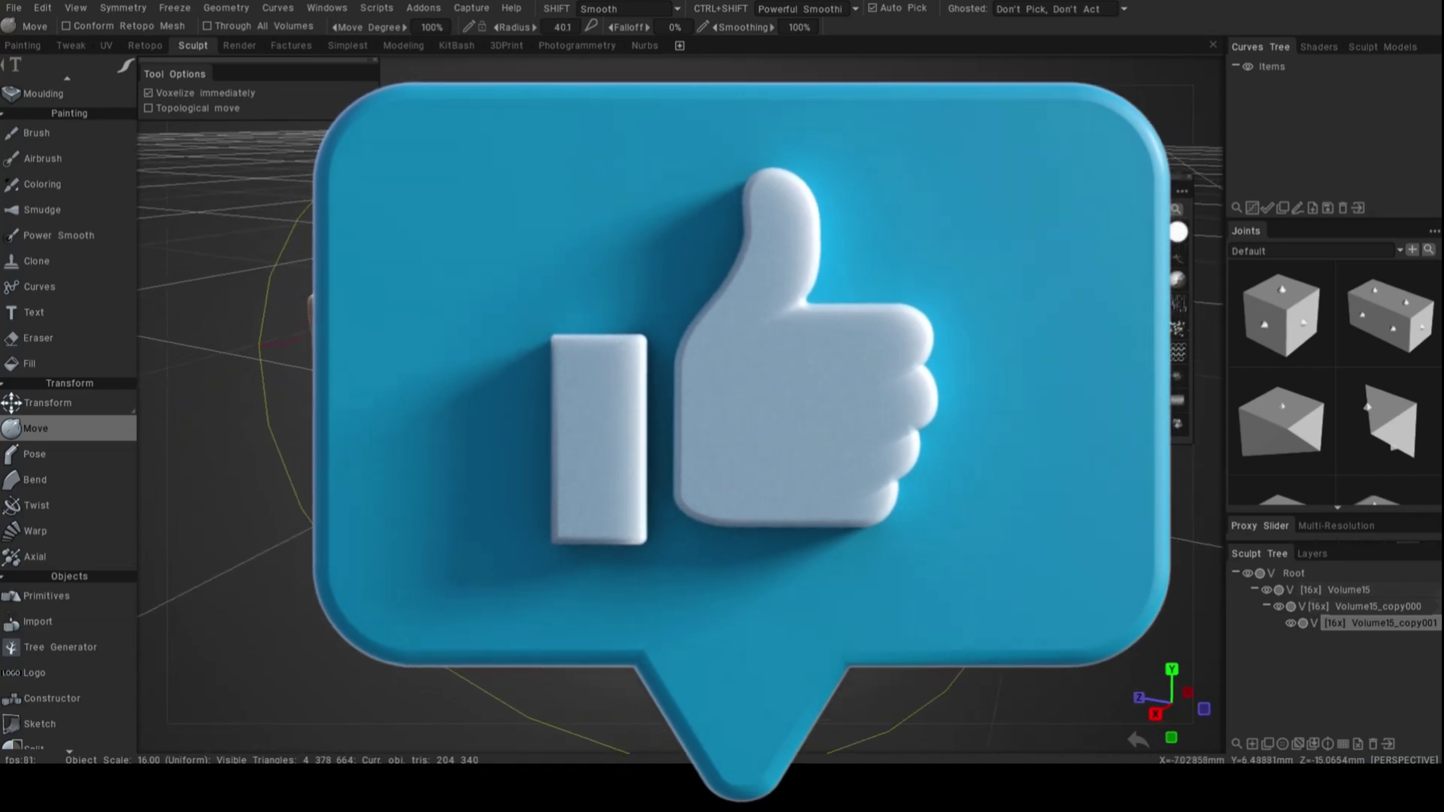